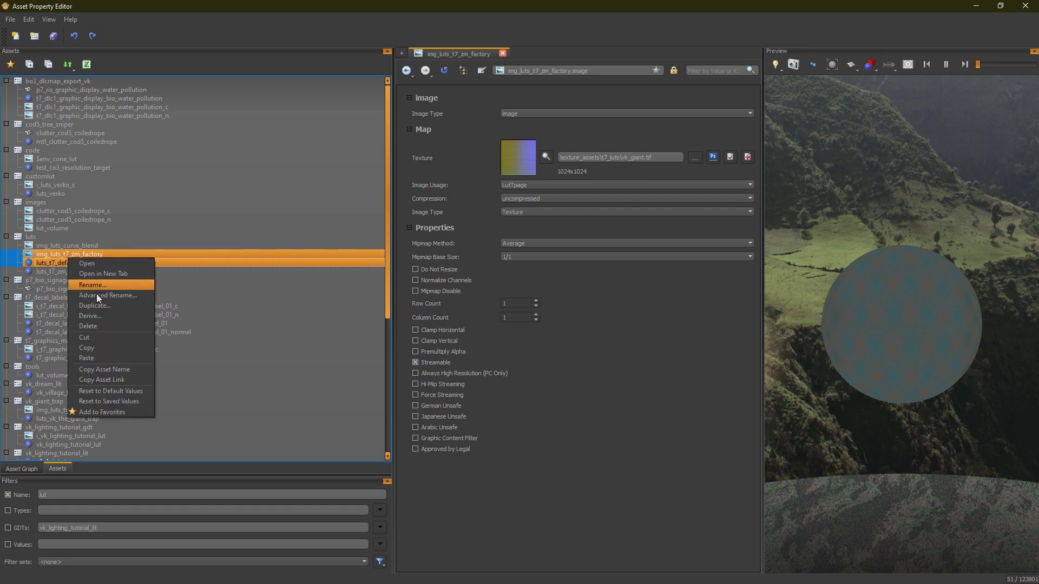
Copy the LUT image and material into the vk_lighting_tutorial_lit GDT as vk_img_luts_t7_zm_factory and vk_luts_t7_default.
click(105, 344)
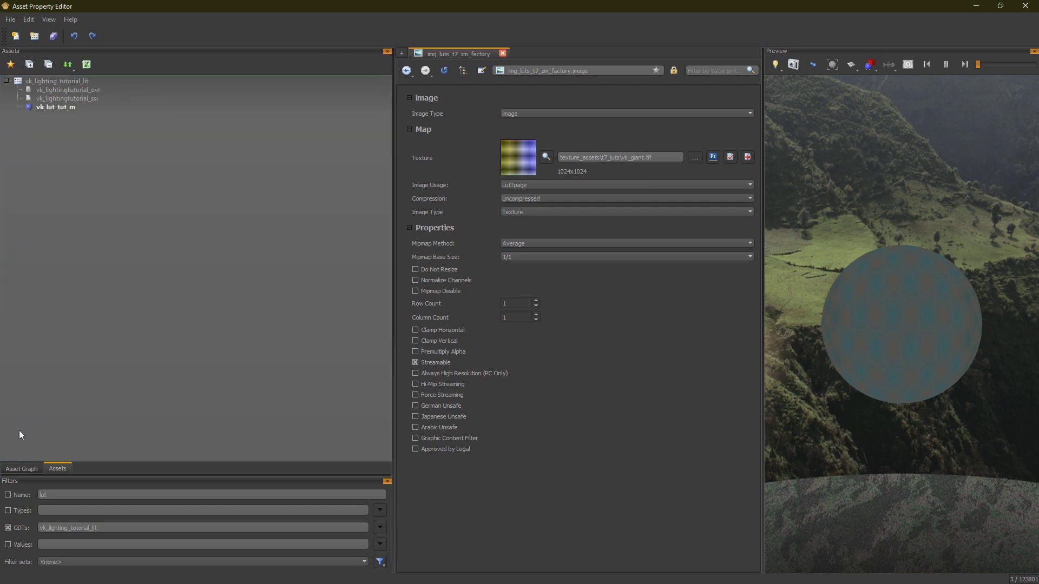
right_click(69, 84)
click(99, 141)
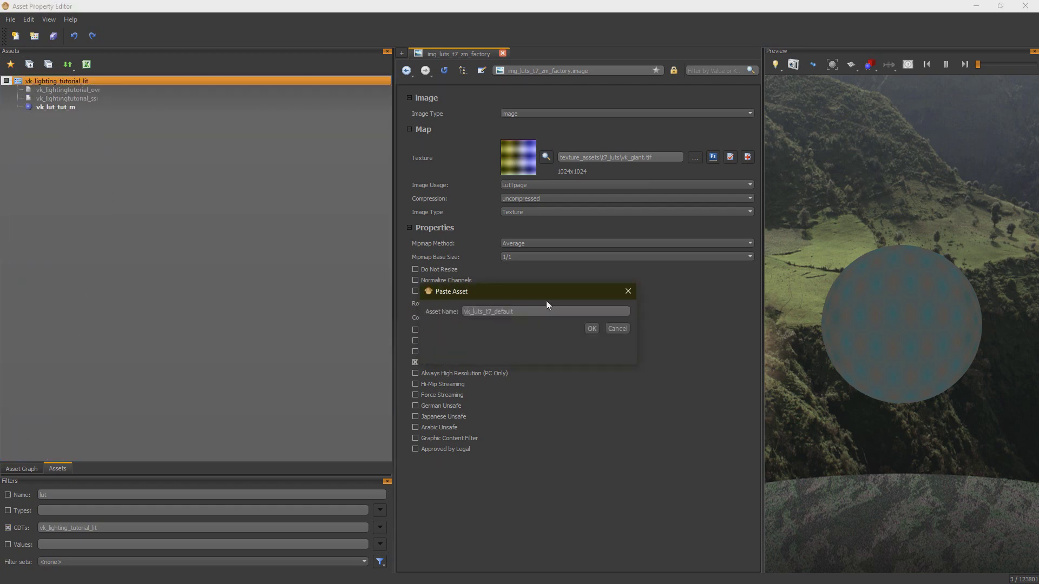
key(Return)
text(vk_)
key(Return)
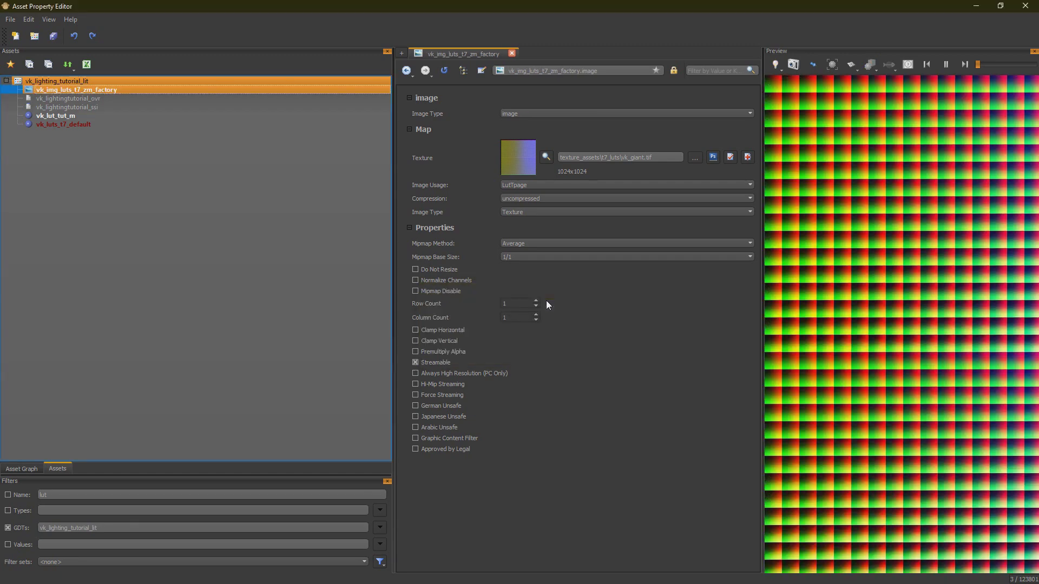
Set the Color Map of the vk_luts_t7_default material to vk_img_luts_t7_zm_factory.
click(73, 124)
scroll(493, 377, down, 3)
drag(619, 548, 526, 546)
text(vk_img_luts_t7_zm_factory)
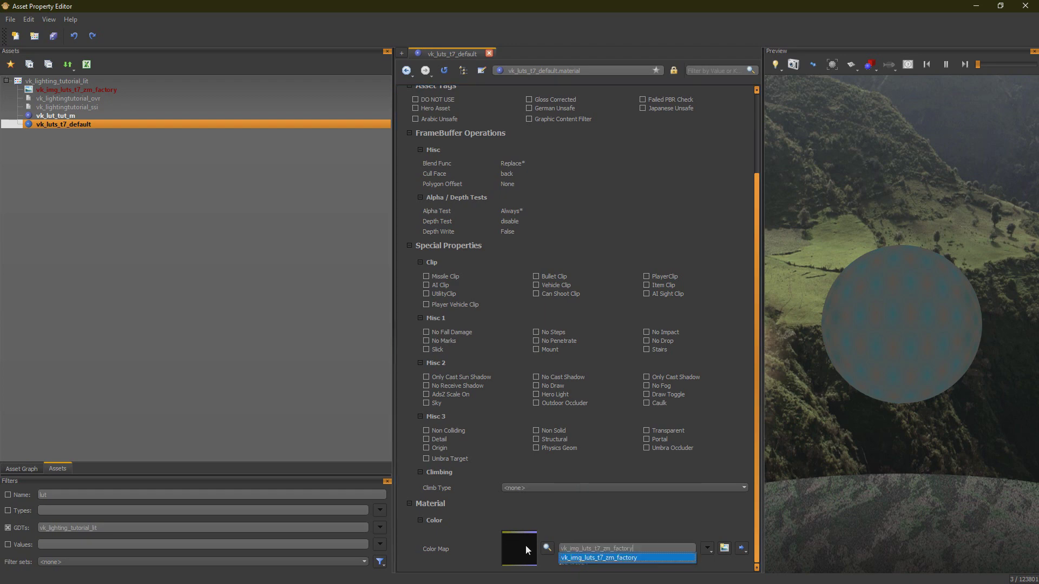
key(Return)
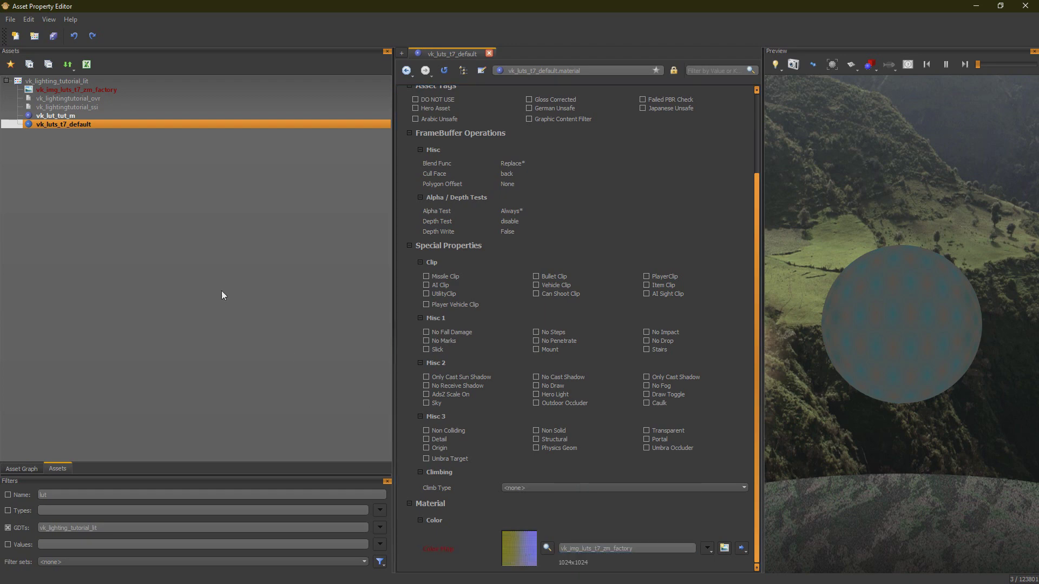
Browse for the texture of vk_img_luts_t7_zm_factory and duplicate lut_curve.tif inside the t7_luts folder.
click(109, 90)
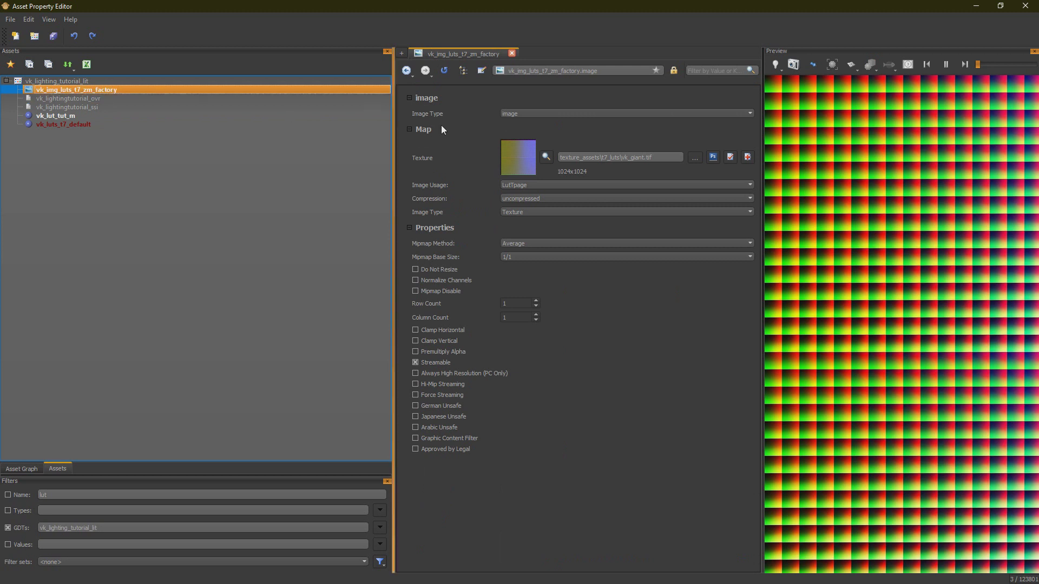
click(694, 157)
click(265, 179)
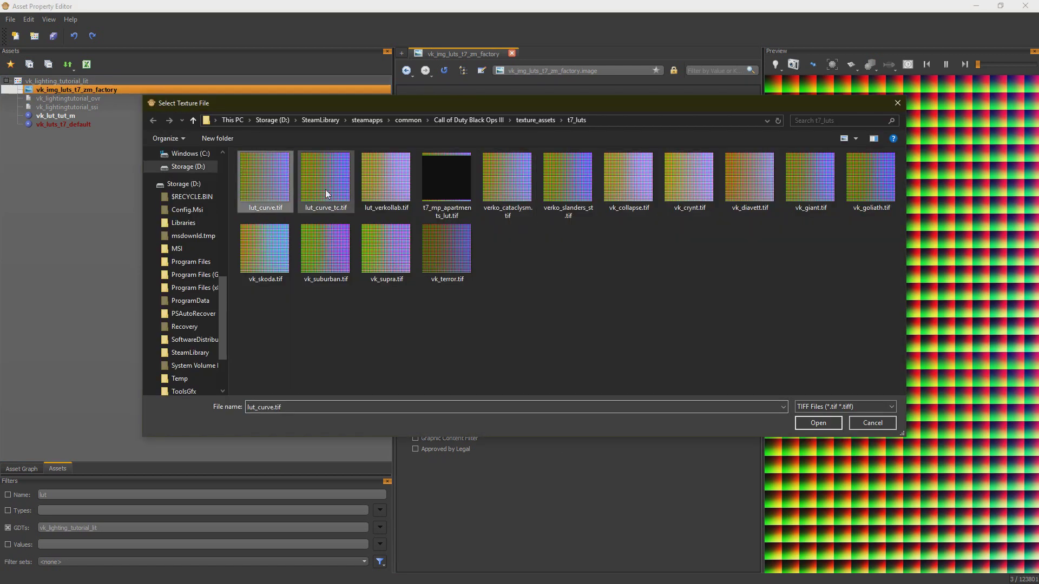
right_click(258, 178)
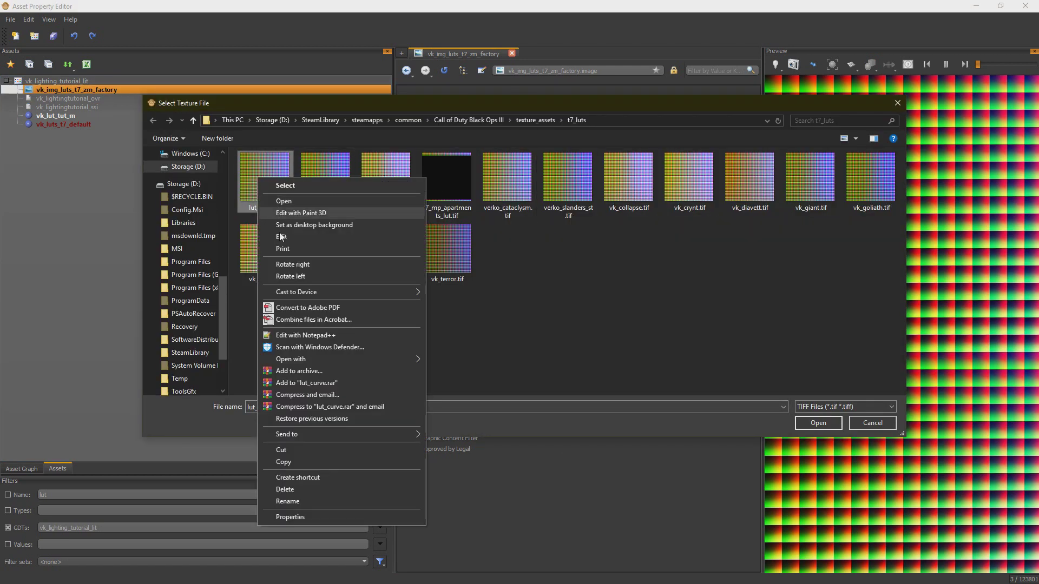
click(333, 463)
right_click(577, 343)
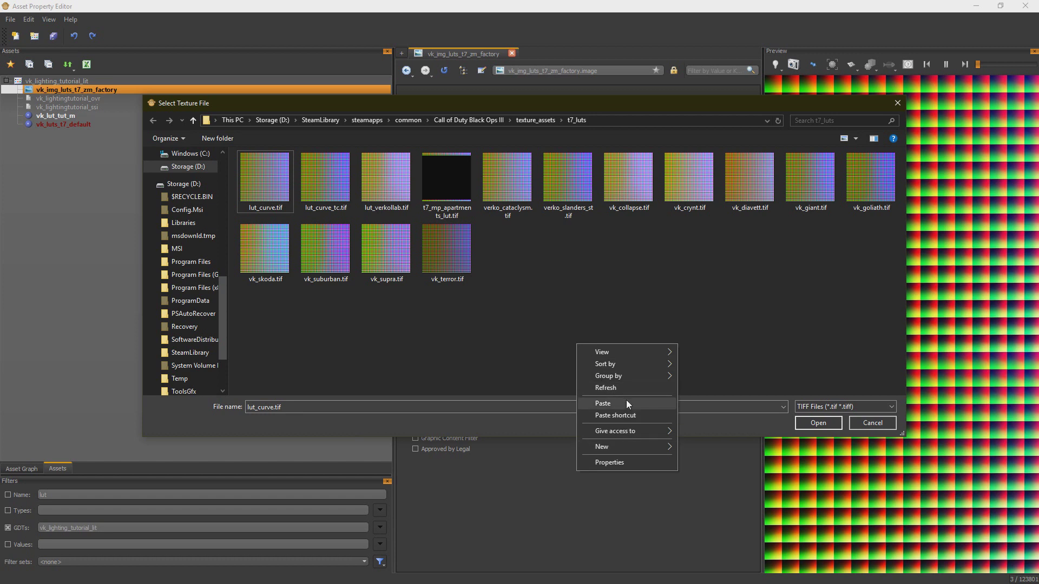
click(626, 399)
Rename the copied texture file to vk_tutorial.tif and load it as the image asset's texture.
key(F2)
text(vk_lighting.tif)
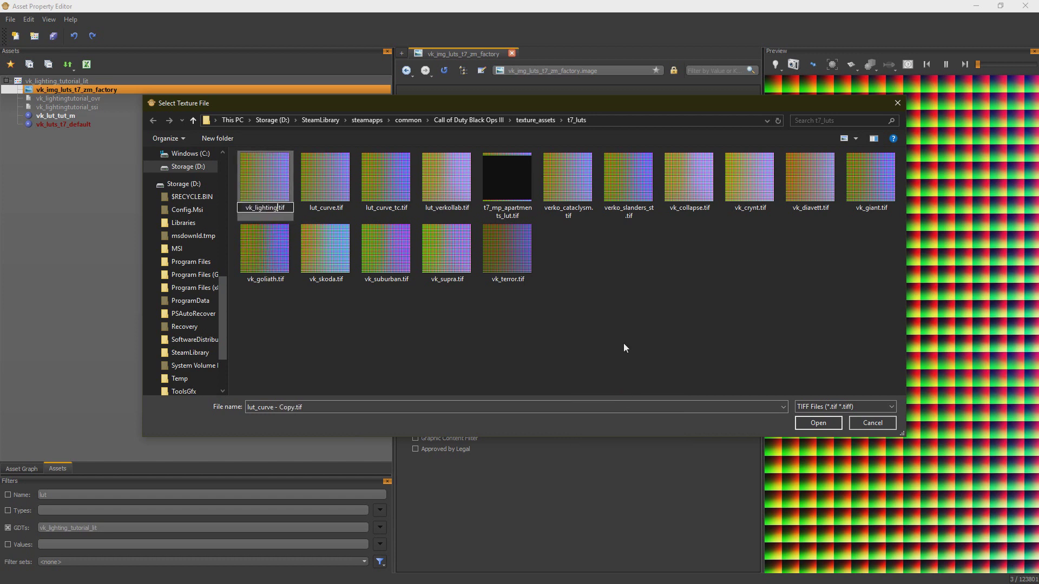
key(BackSpace)
key(BackSpace)
key(BackSpace)
key(BackSpace)
key(BackSpace)
key(BackSpace)
key(BackSpace)
key(BackSpace)
text(tutorial)
key(Return)
double_click(507, 249)
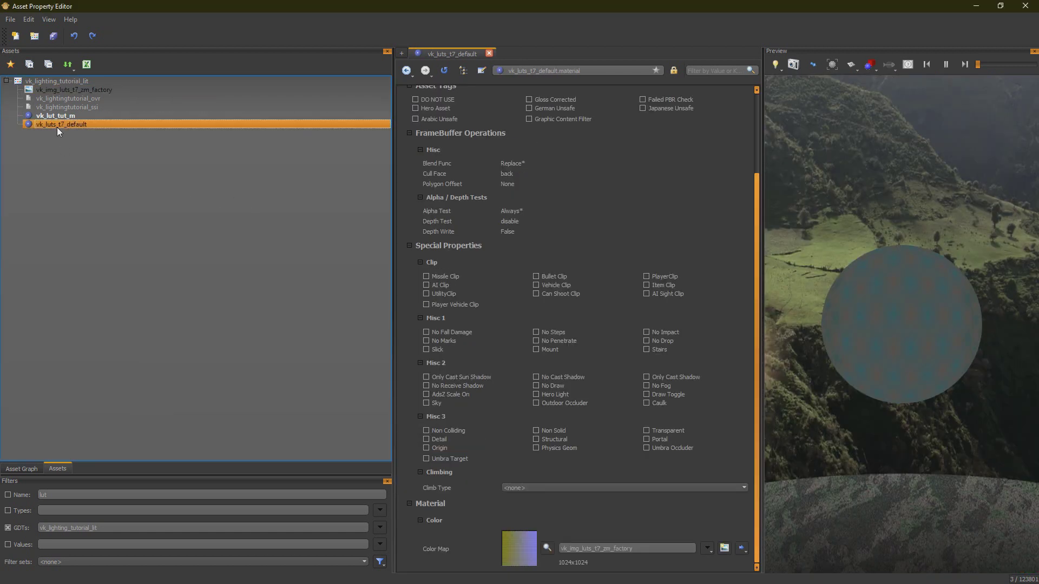
right_click(56, 124)
click(124, 139)
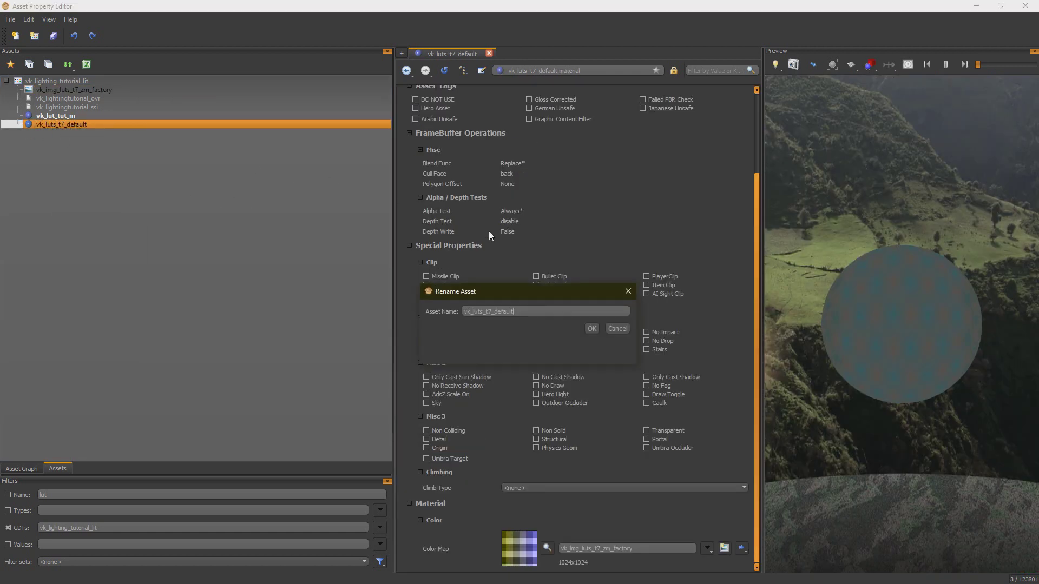
click(630, 294)
Switch to Radiant and set the worldspawn lutmaterial to vk_luts_t7_default.
click(977, 6)
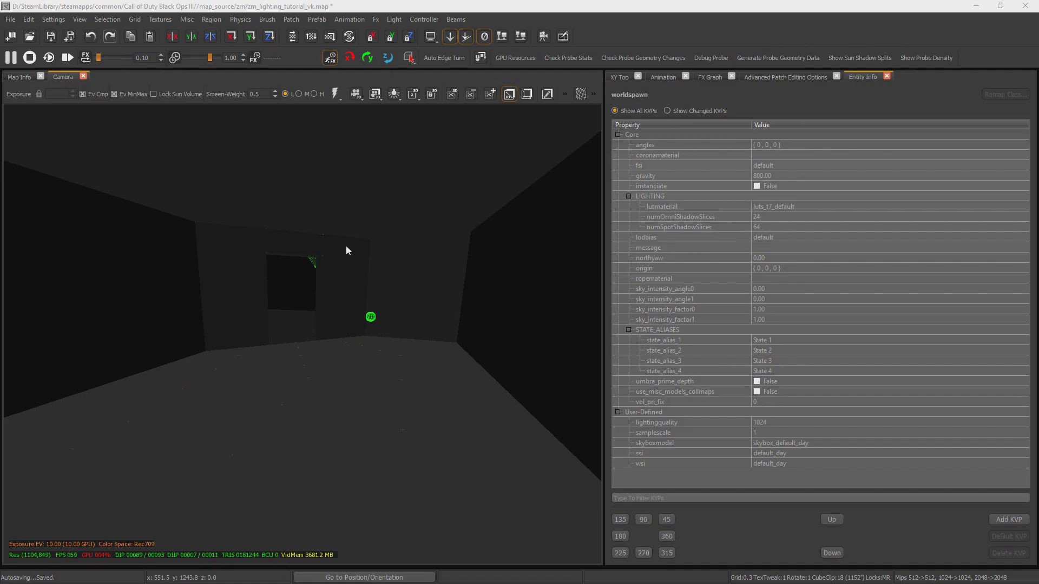
right_drag(364, 245, 377, 255)
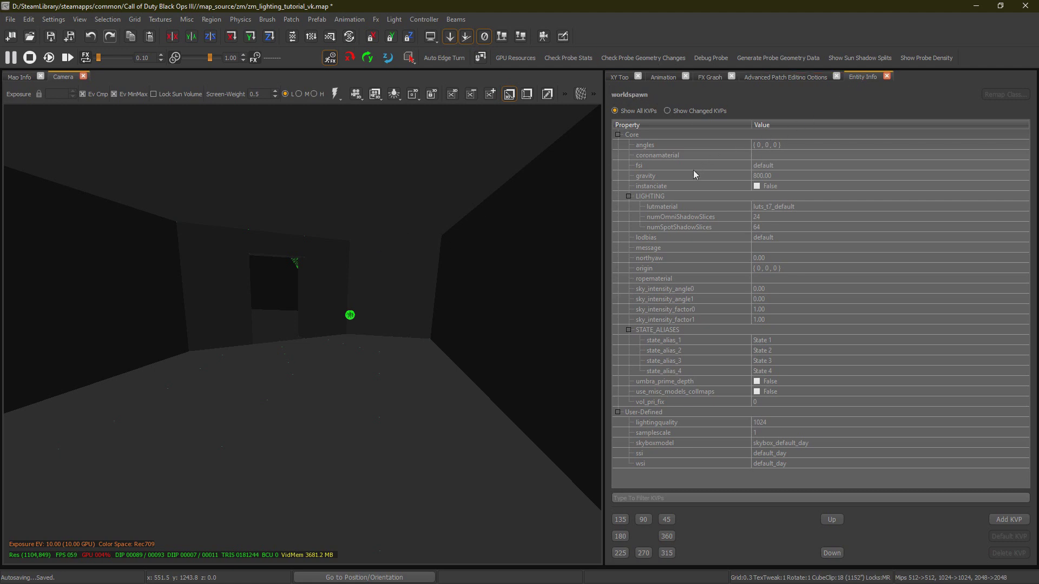
click(816, 206)
key(Home)
text(vk_)
key(End)
key(Return)
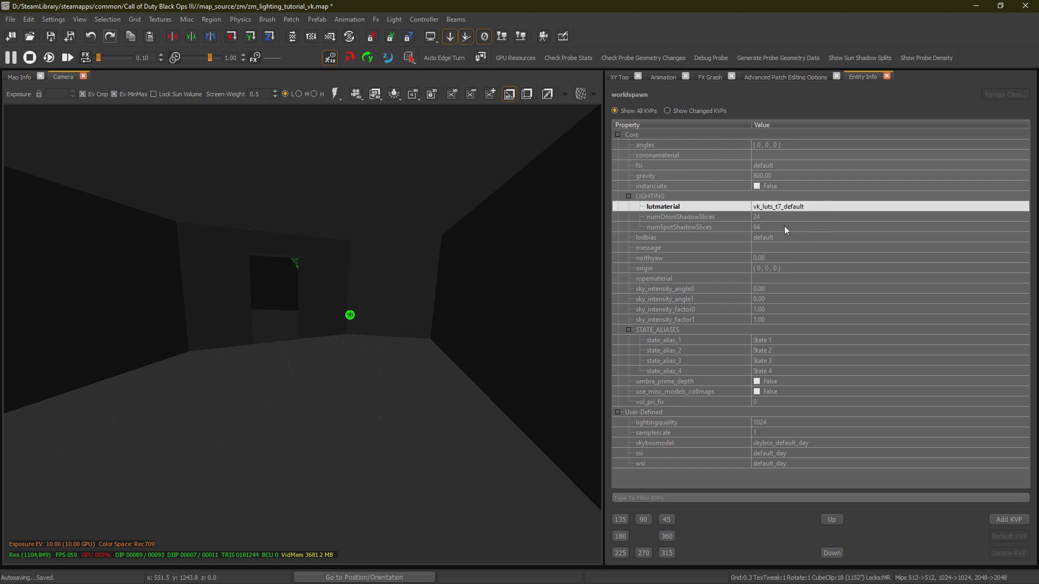
right_drag(490, 235, 474, 235)
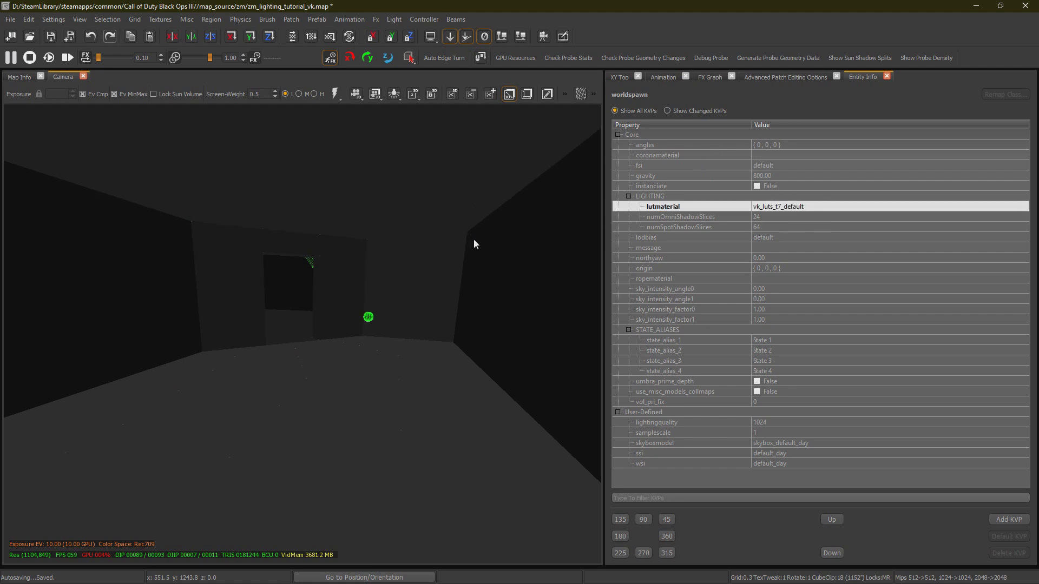
Switch to the Mod Tools Launcher and open the map folder of zm_lighting_tutorial_vk.
key(alt+Tab)
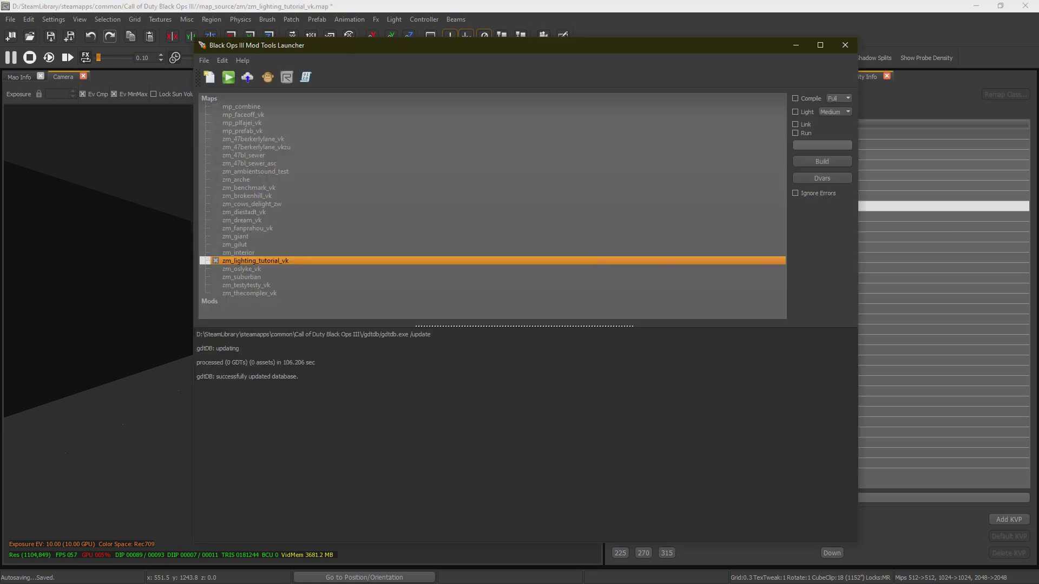
click(389, 263)
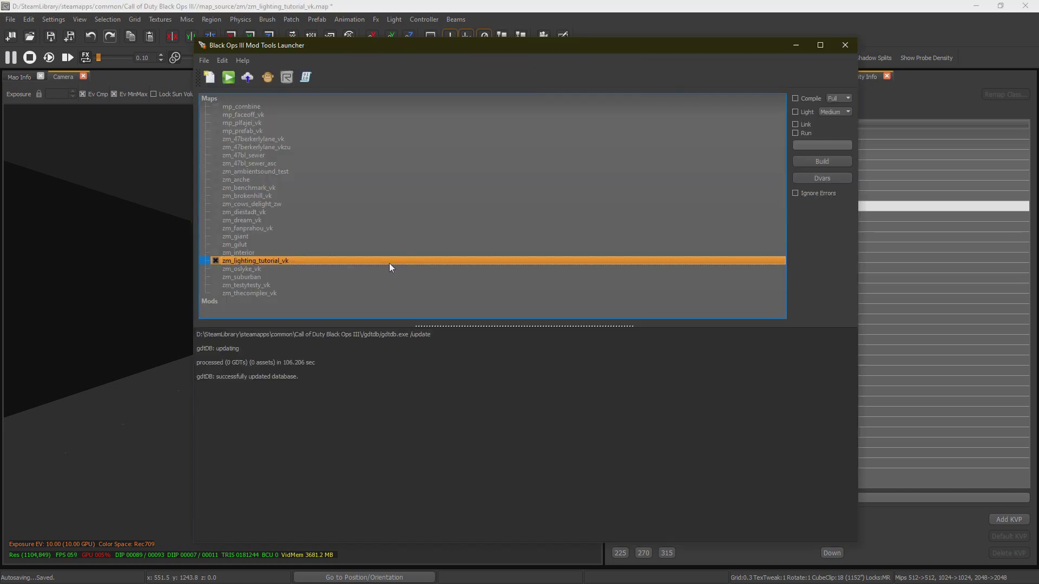
right_click(312, 259)
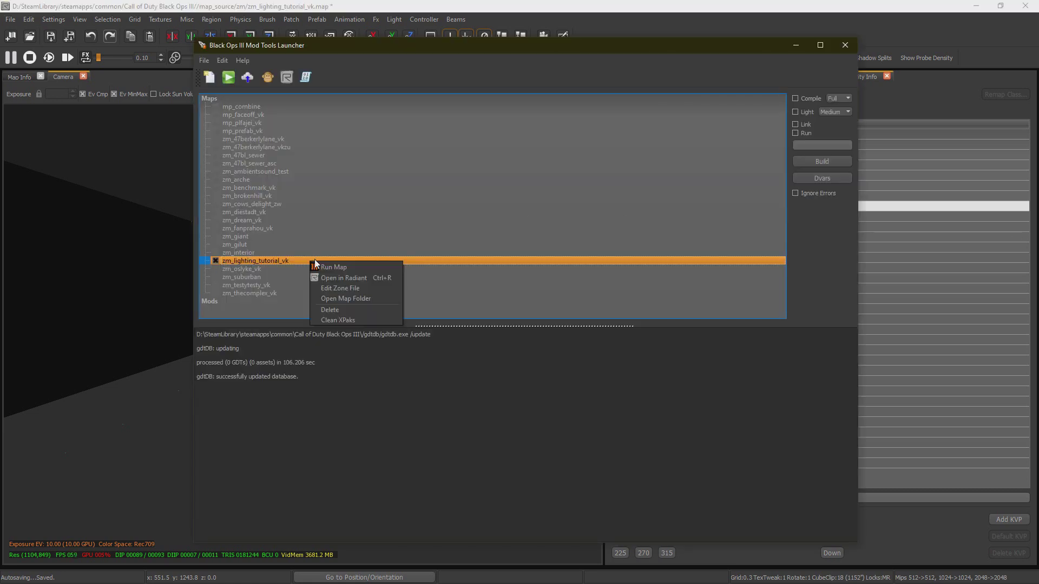
click(349, 290)
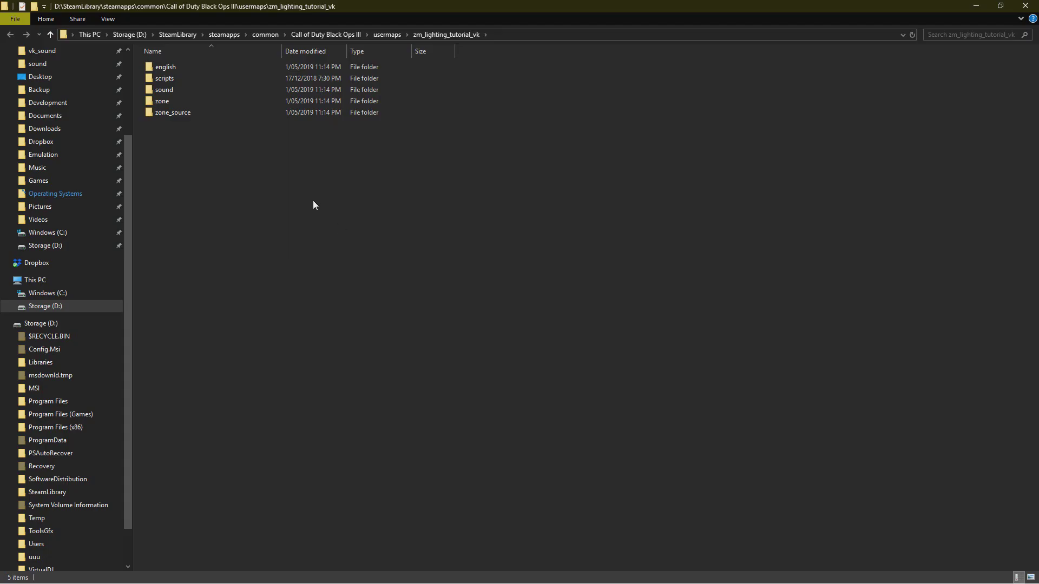
Open zm_lighting_tutorial_vk.zone from the zone_source folder in Notepad++.
double_click(180, 113)
click(191, 101)
right_click(192, 100)
click(181, 100)
click(207, 105)
right_click(206, 104)
click(234, 125)
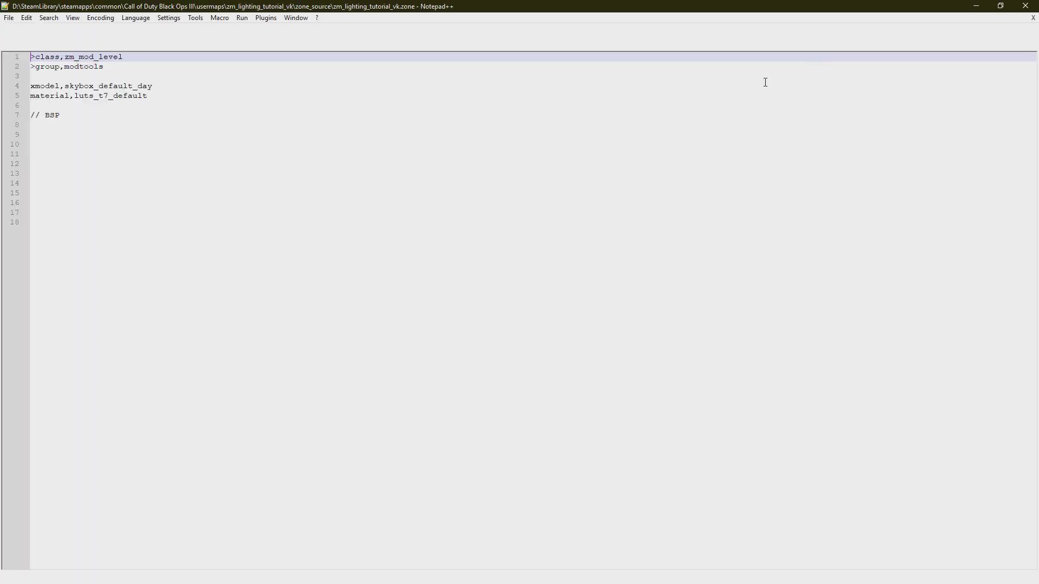
Replace the material name on line 5 of the zone file with vk_luts_t7_default and save the file.
double_click(91, 96)
key(ctrl+v)
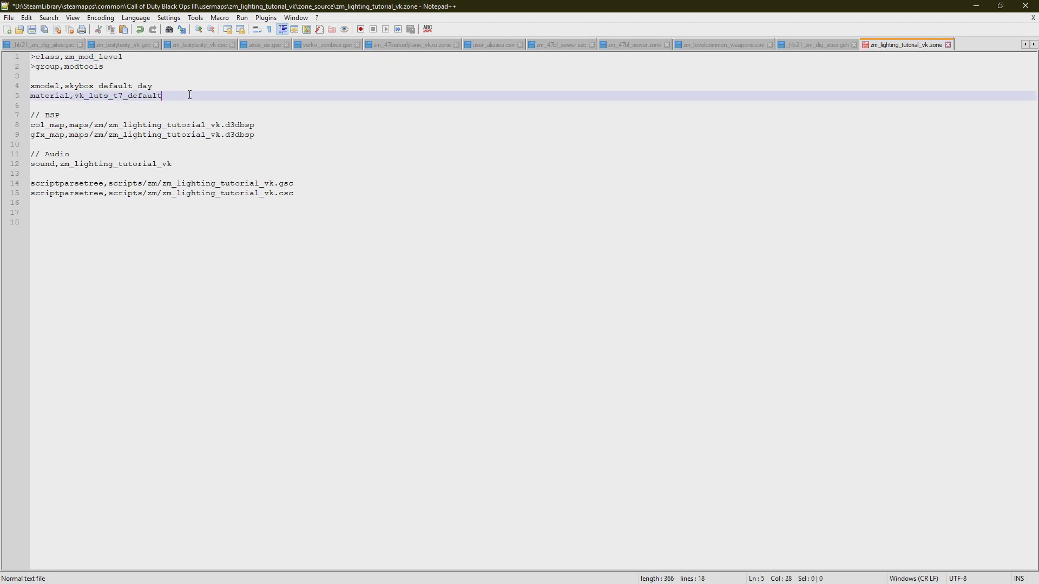
key(ctrl+s)
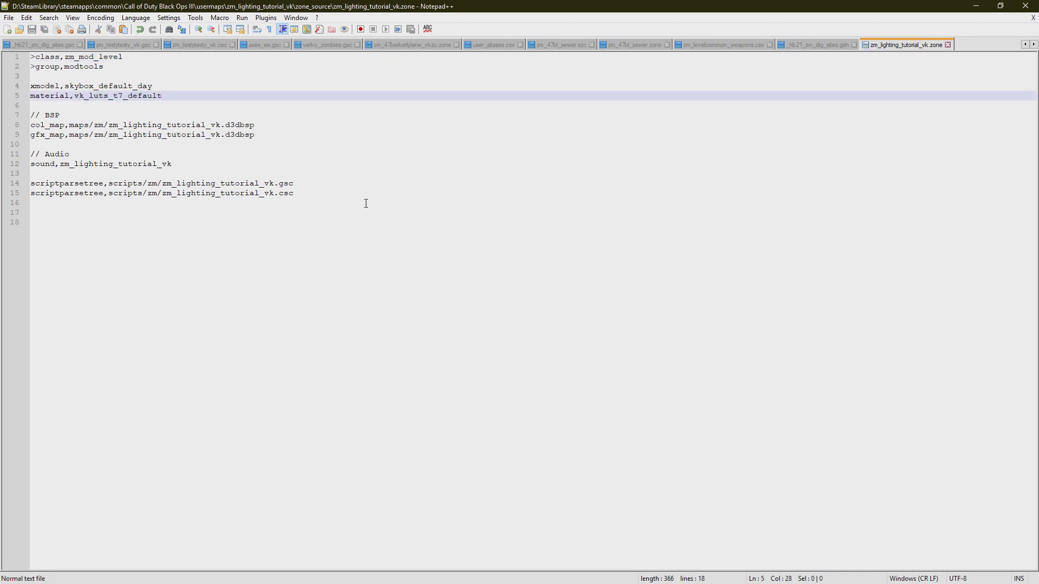
Switch to the Asset Property Editor and open vk_tutorial.tif from its texture browser in Adobe Photoshop CS6.
key(alt+Tab)
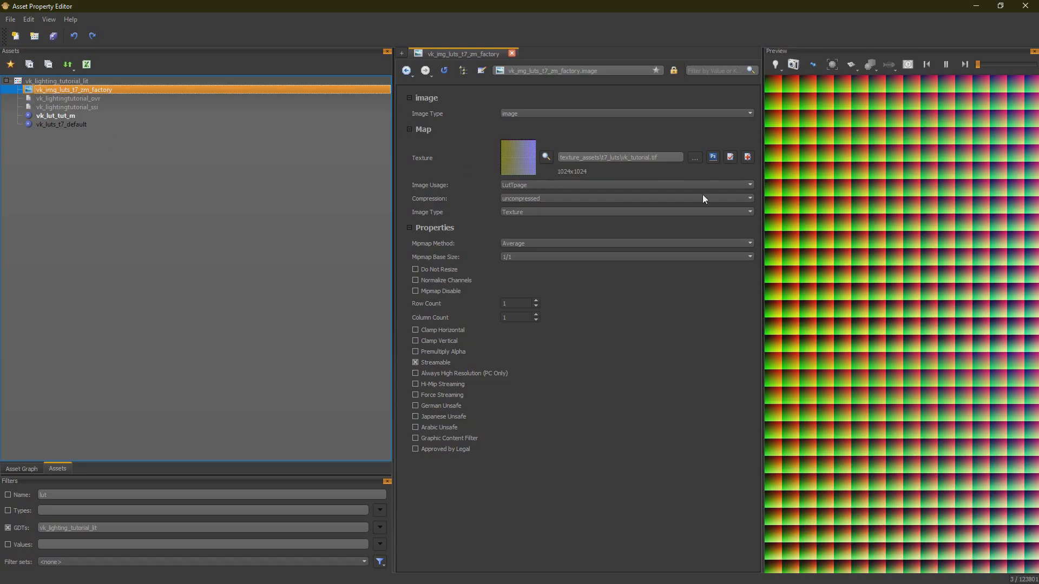
click(696, 158)
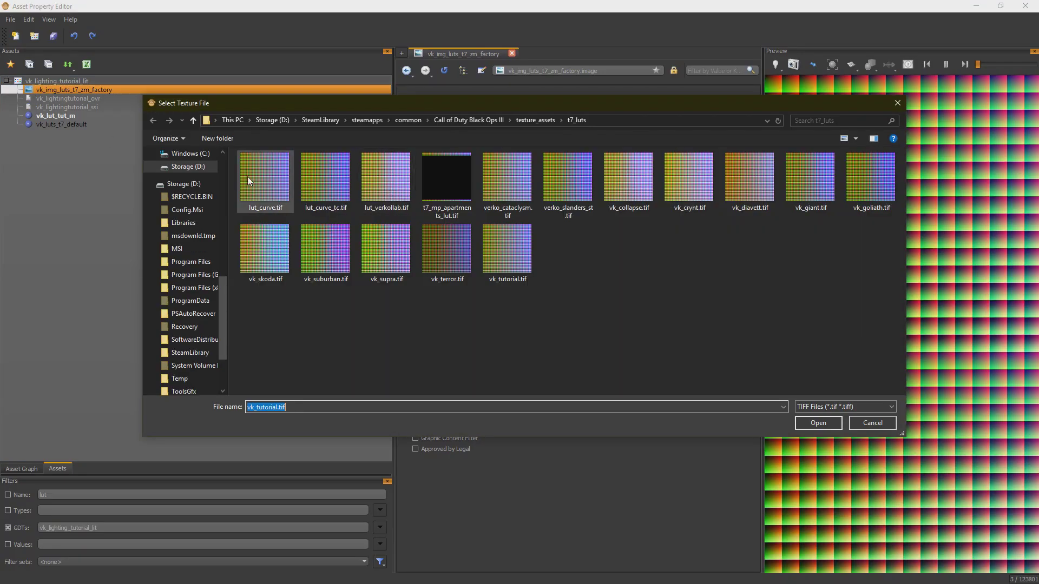
right_click(512, 237)
mouse_move(622, 417)
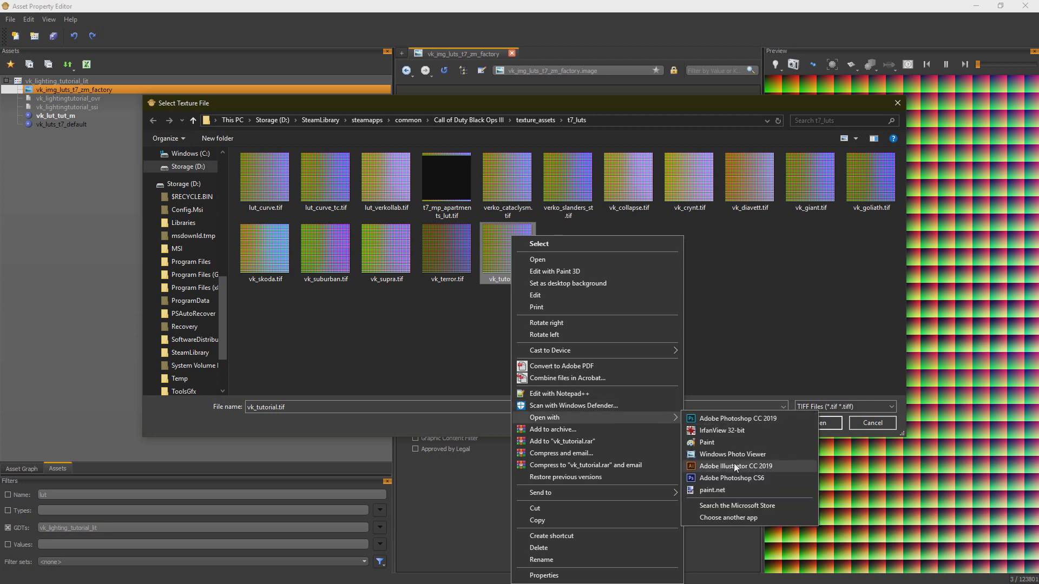
click(741, 479)
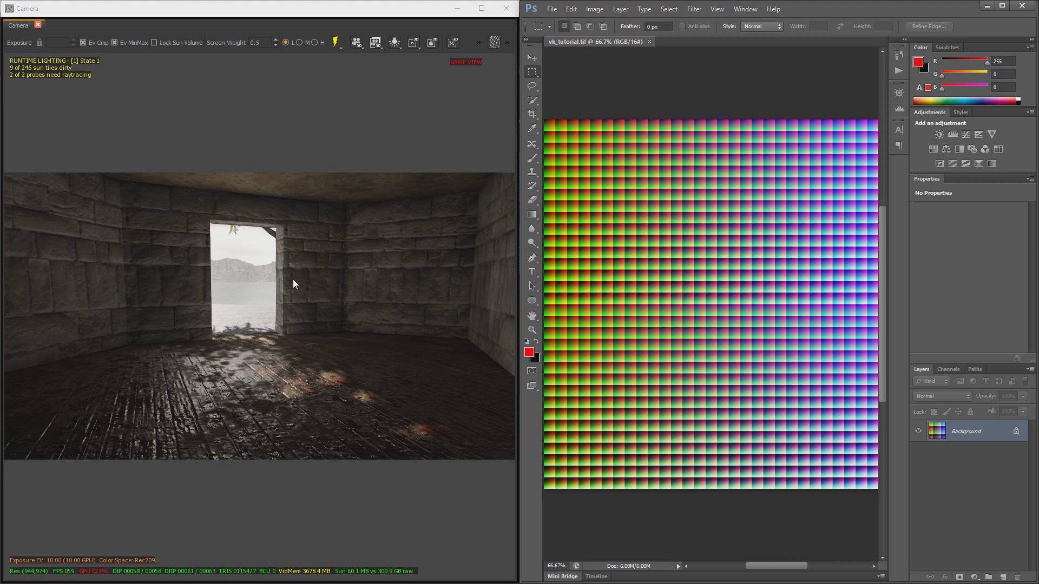
Add a Brightness/Contrast adjustment with increased contrast and a Vibrance adjustment with saturation -24, saving the texture.
click(939, 134)
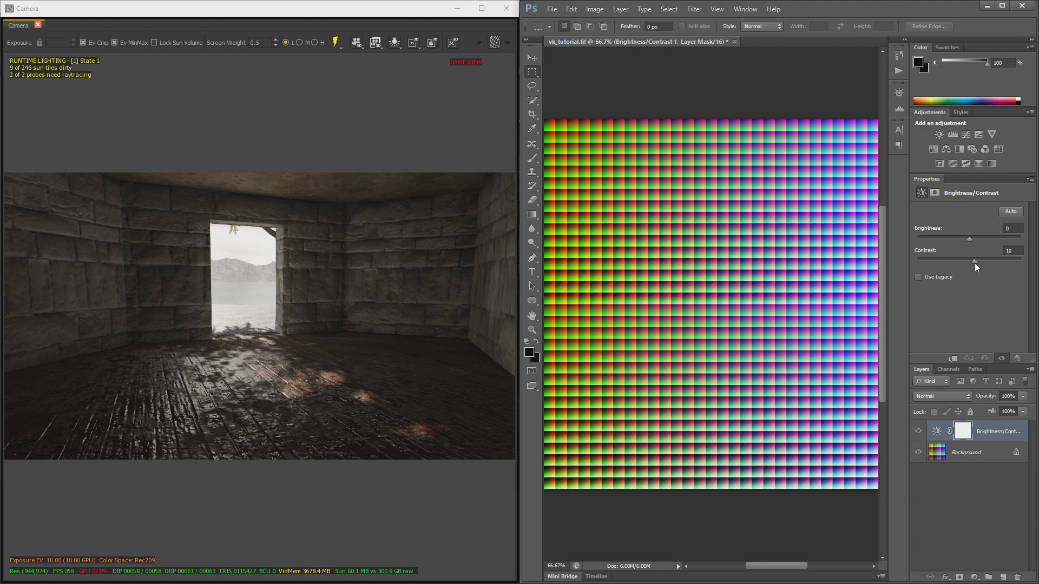
drag(978, 263, 981, 263)
click(992, 134)
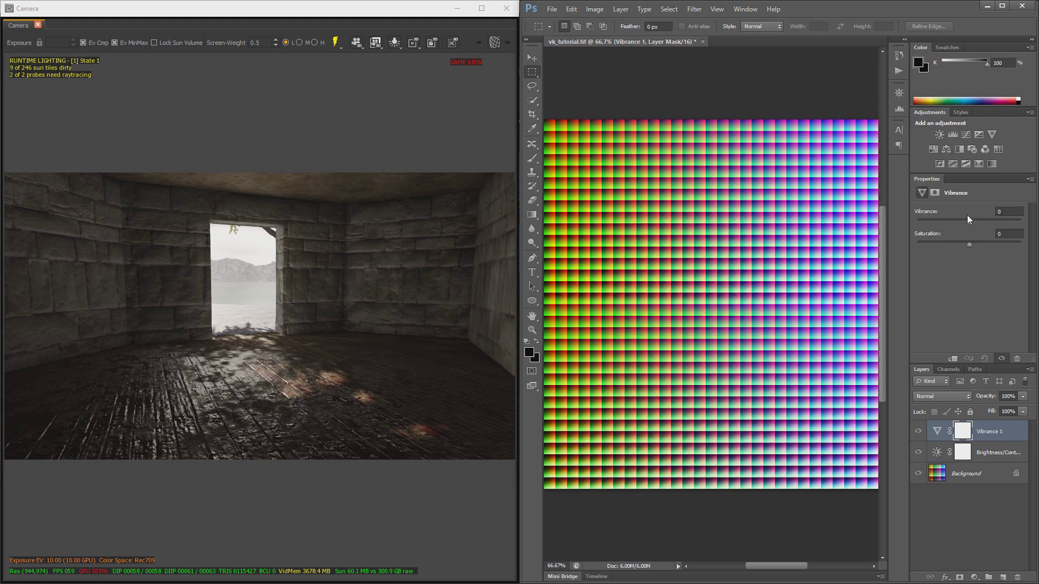
drag(968, 245, 957, 245)
key(ctrl+s)
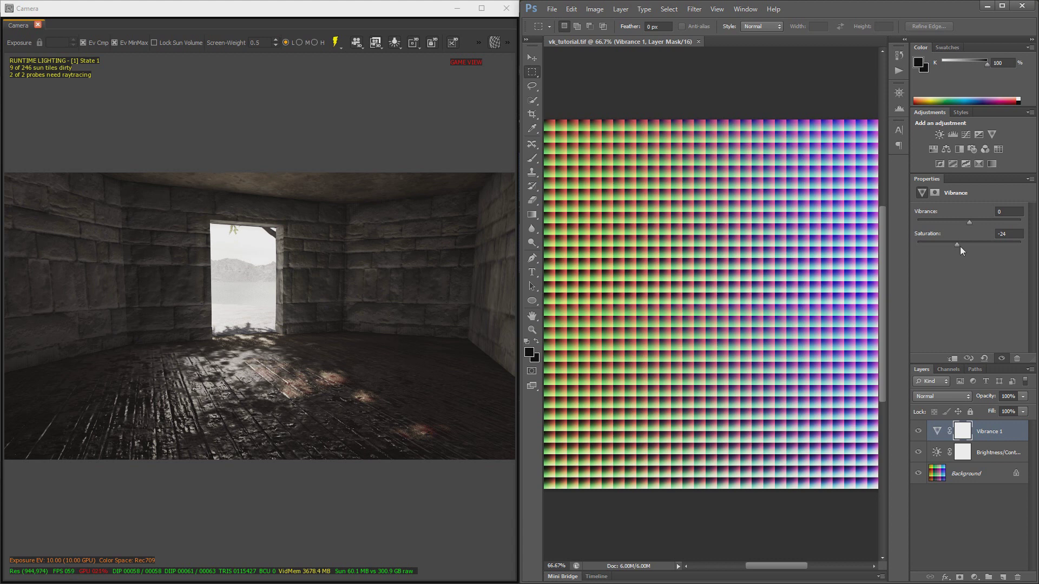
Try a saturation of -100 in the Vibrance adjustment, save the texture, and undo the change.
drag(957, 245, 881, 244)
key(ctrl+s)
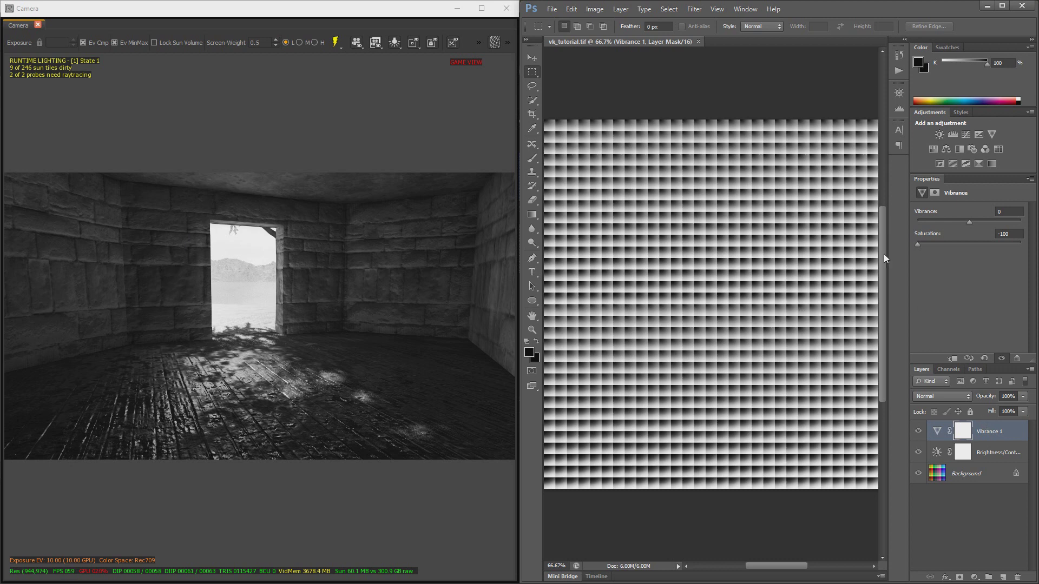
key(ctrl+z)
key(ctrl+s)
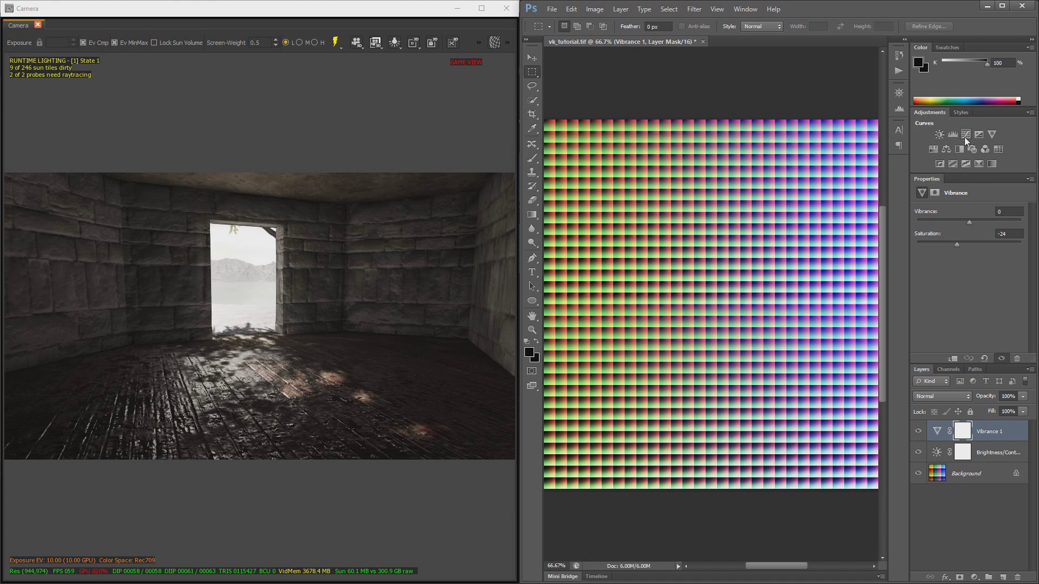
Add a Curves adjustment that slightly raises the highlights and lowers the shadows of the Blue channel, and save the texture.
click(965, 135)
click(966, 225)
click(963, 261)
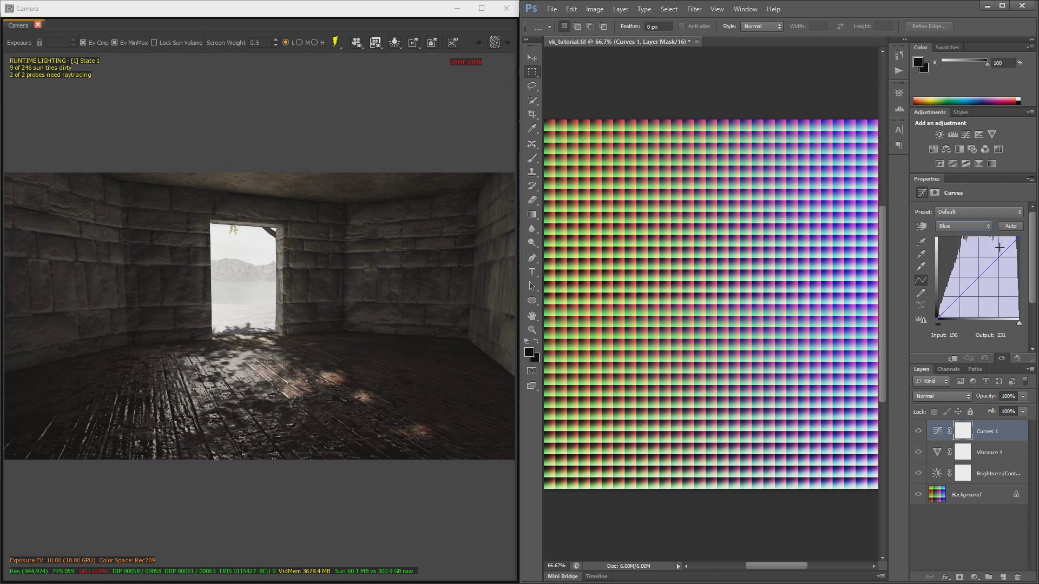
drag(989, 264, 992, 259)
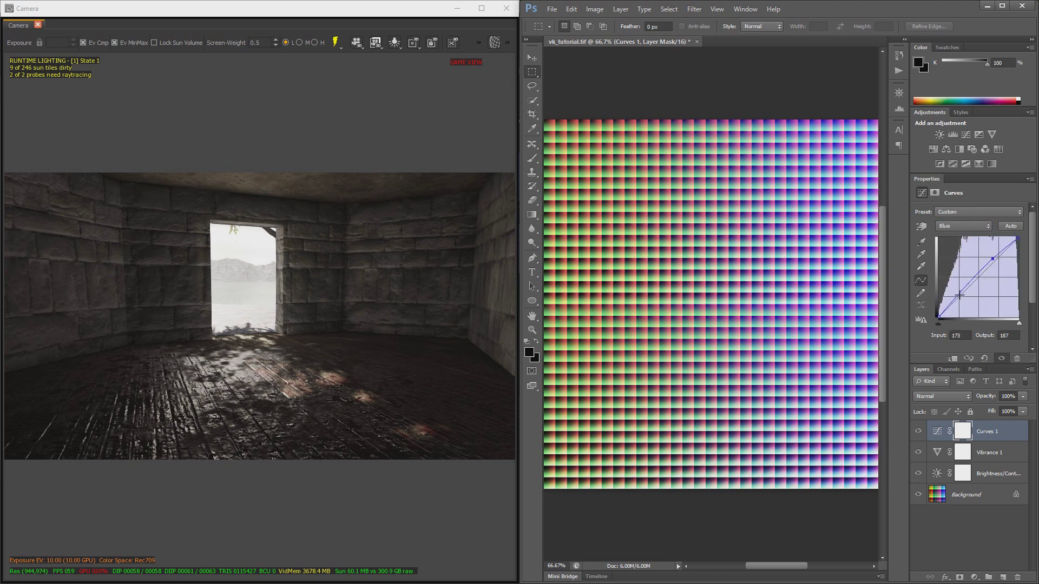
drag(959, 293, 959, 297)
drag(993, 259, 993, 261)
key(ctrl+s)
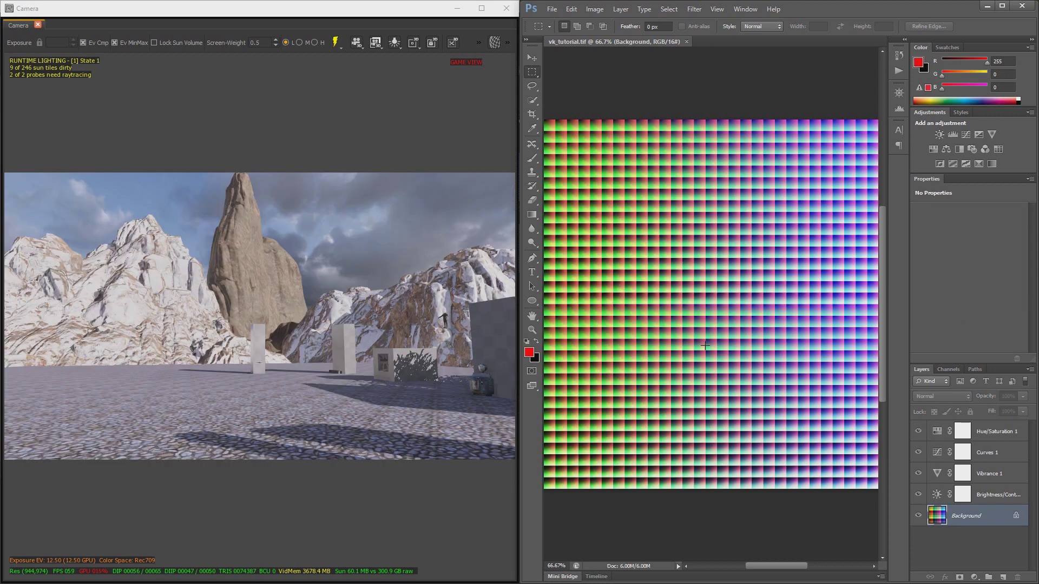
Flatten the adjustment layers of vk_tutorial.tif into the background and save the texture.
right_click(985, 517)
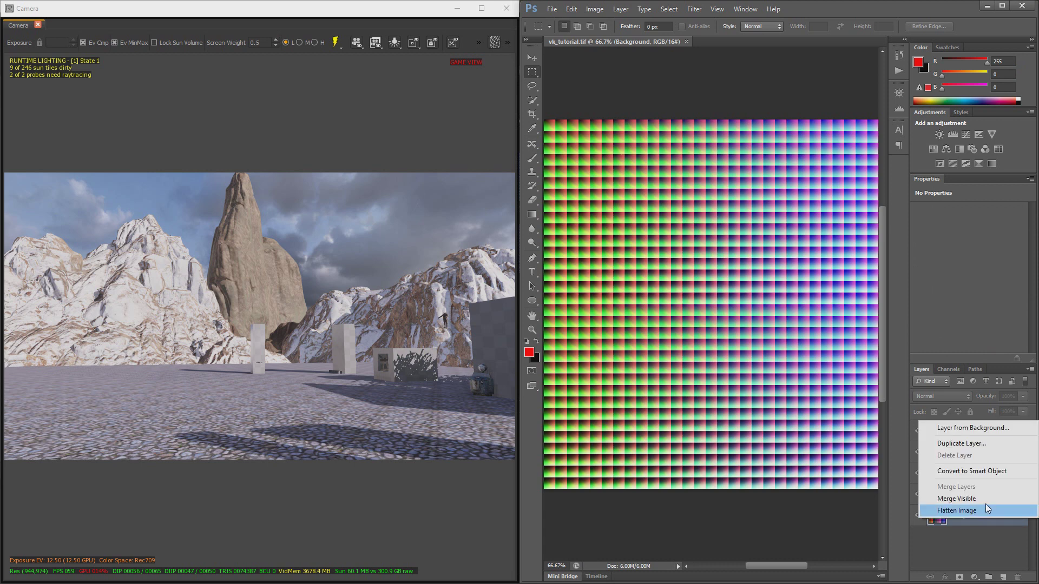
click(985, 511)
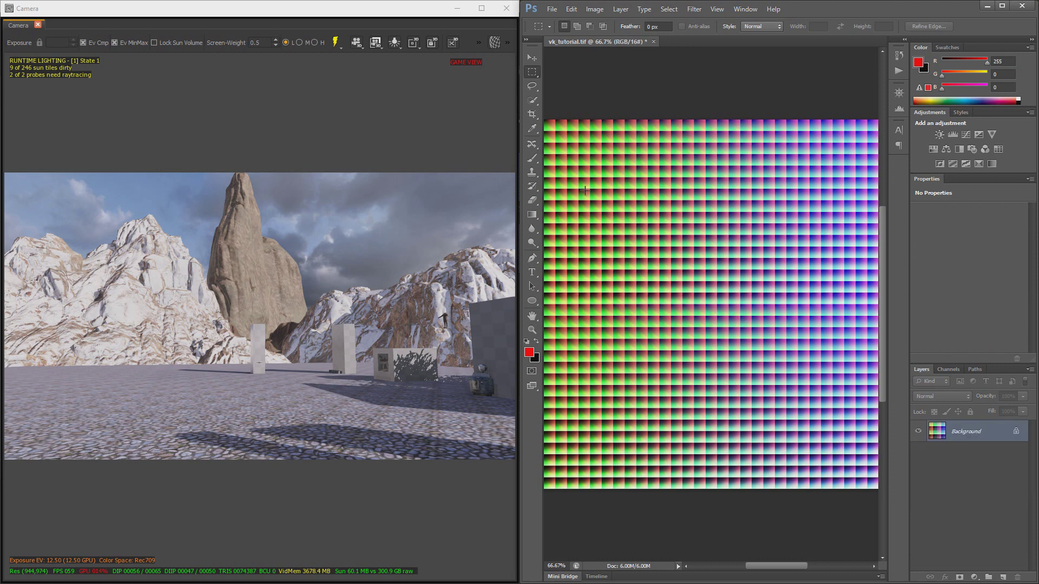
key(ctrl+s)
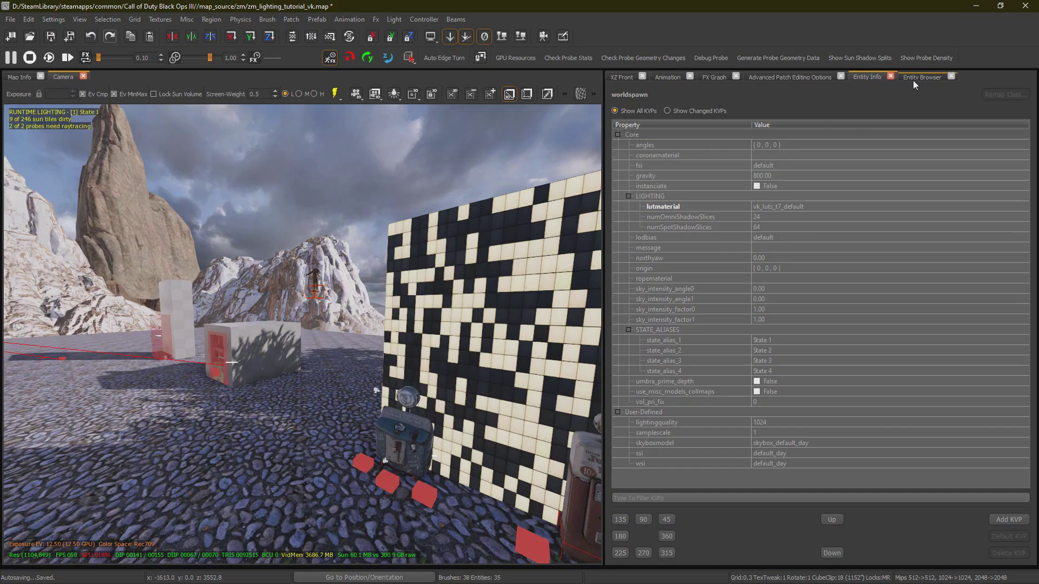
Switch to the map editor, search the entity browser for pbg, and place a pbg_box near the checkered wall.
click(913, 80)
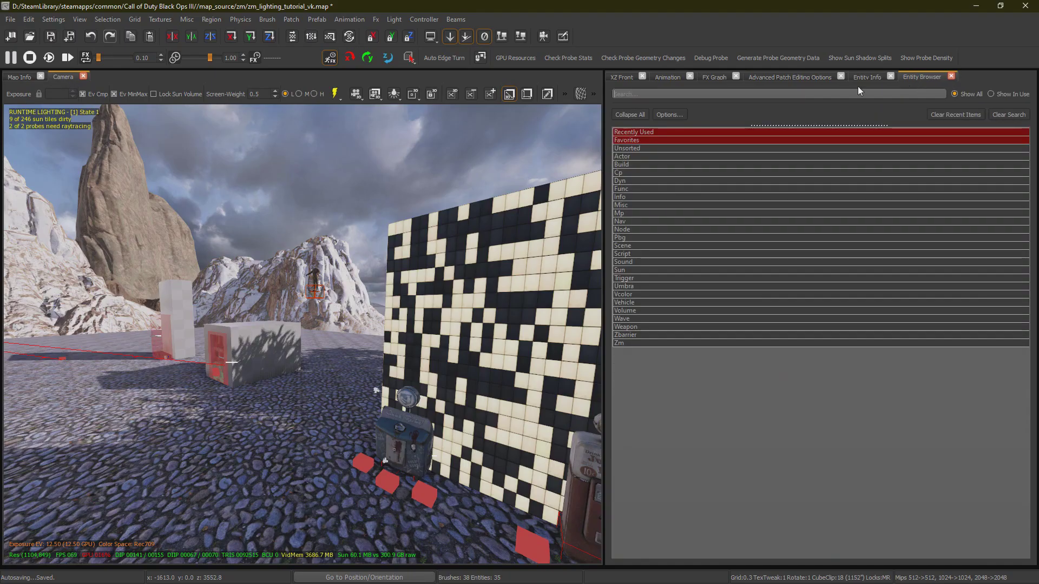
click(718, 95)
text(pbg)
click(676, 197)
drag(650, 197, 277, 514)
Enlarge the pbg_box volume in the top and front views to a size_max of about 638, 869, 430.
click(620, 75)
scroll(783, 231, down, 3)
key(ctrl+Tab)
key(ctrl+Tab)
scroll(839, 329, up, 3)
drag(839, 290, 872, 247)
drag(788, 368, 775, 388)
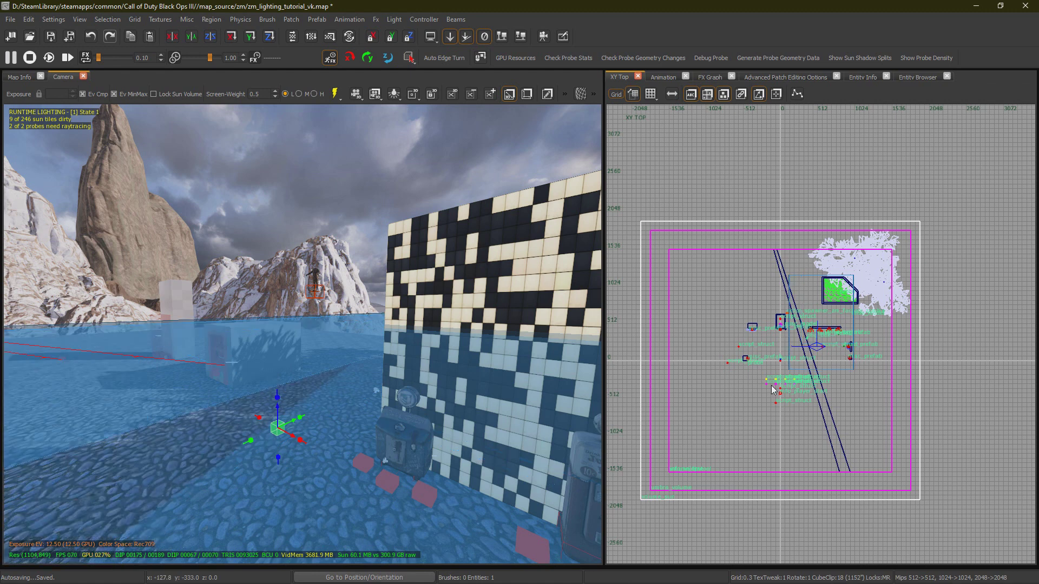
key(ctrl+Tab)
drag(807, 297, 810, 267)
right_drag(466, 223, 466, 223)
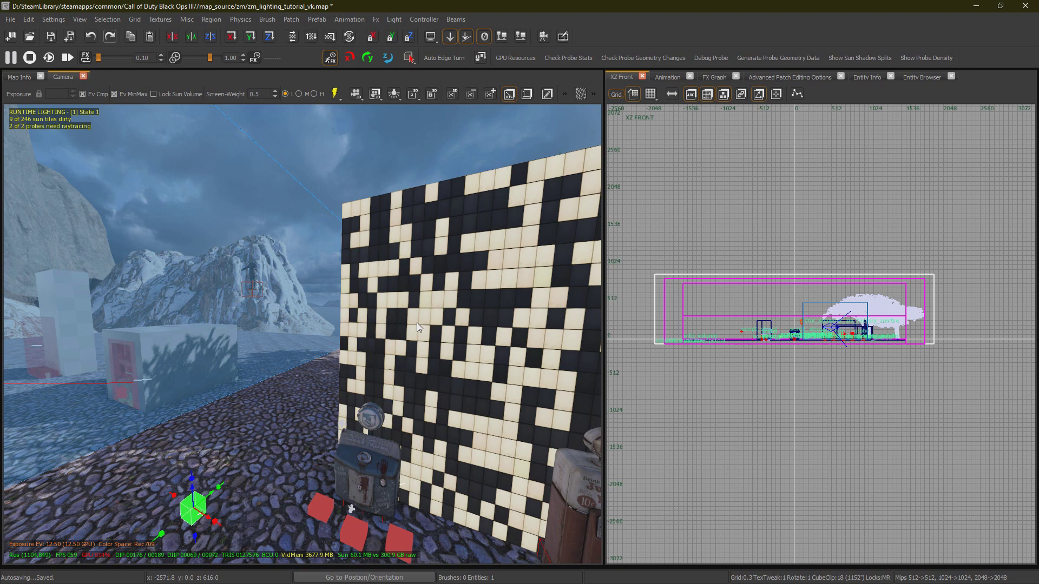
right_drag(417, 322, 416, 322)
Enable USE_BLOOM on the pbg_box and assign mp_apartments.lvi as its bloom_lvi.
click(868, 77)
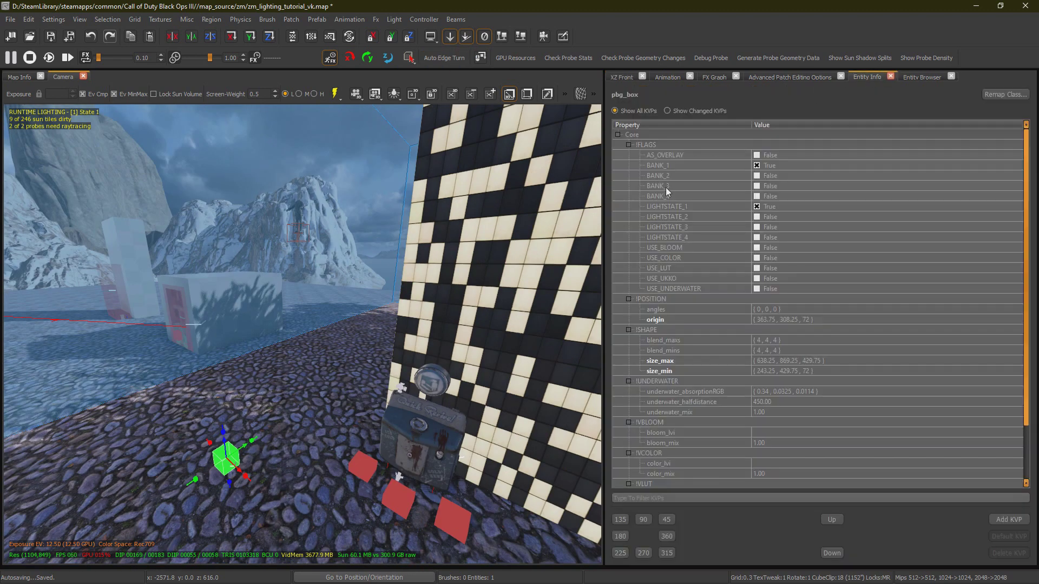
click(757, 247)
scroll(703, 250, down, 2)
click(657, 371)
click(805, 372)
click(996, 370)
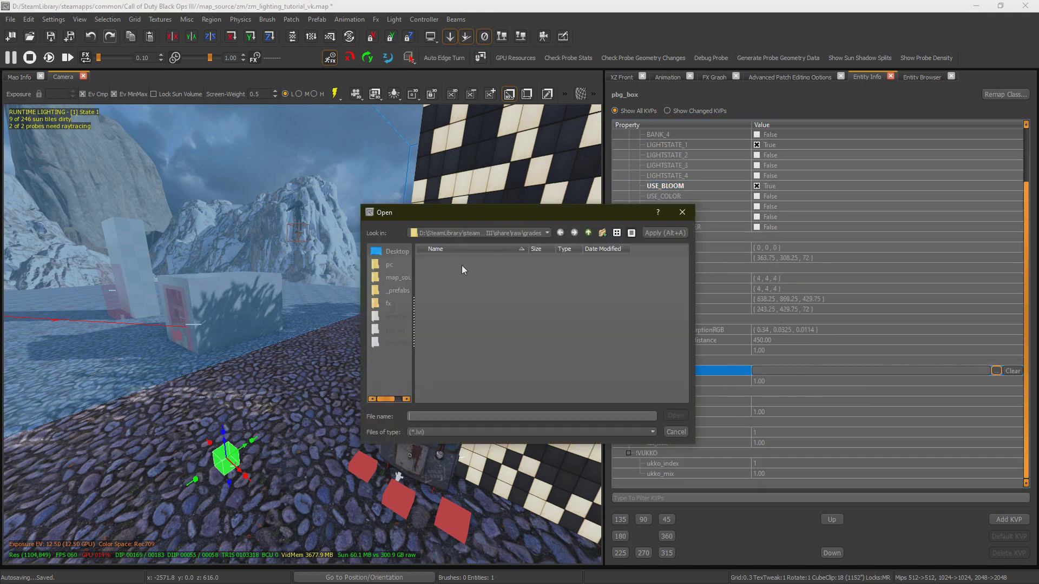
click(463, 259)
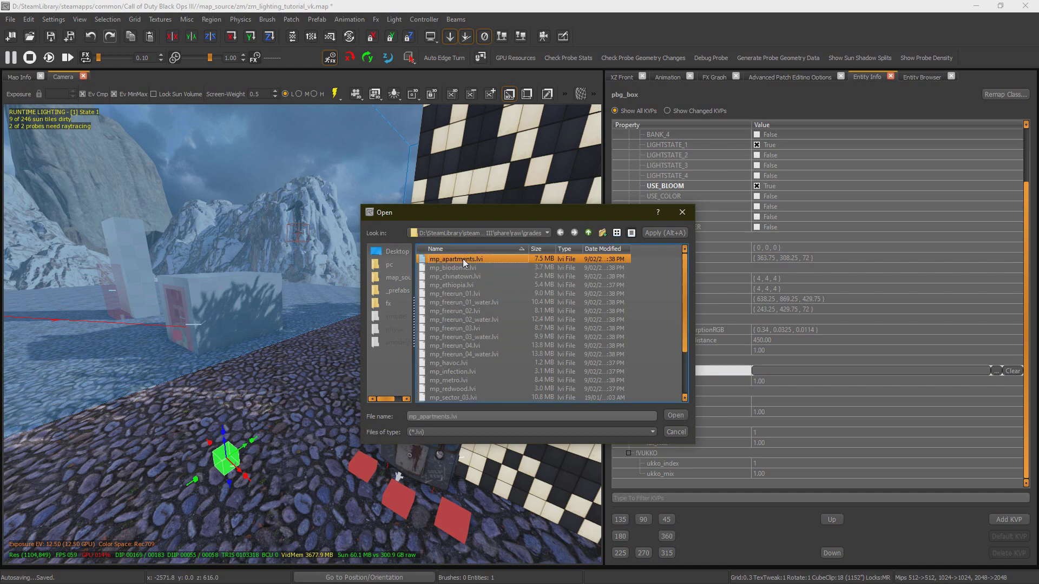
double_click(463, 259)
right_drag(420, 252, 473, 220)
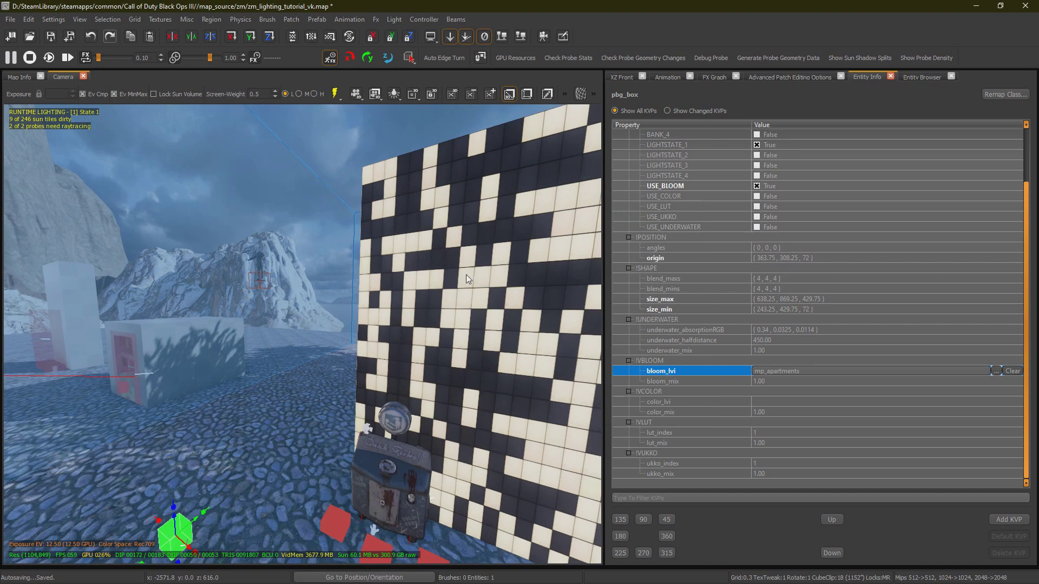
Copy the mp_apartments value of bloom_lvi, and clear and restore the property to compare the bloom.
click(735, 374)
key(ctrl+c)
key(BackSpace)
key(Return)
click(765, 371)
key(ctrl+v)
key(Return)
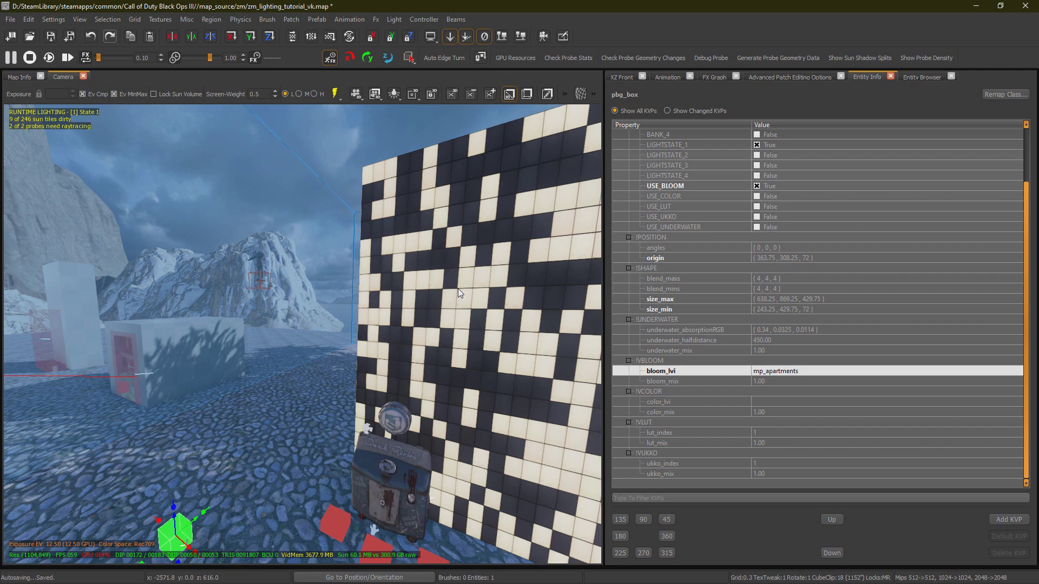
click(802, 371)
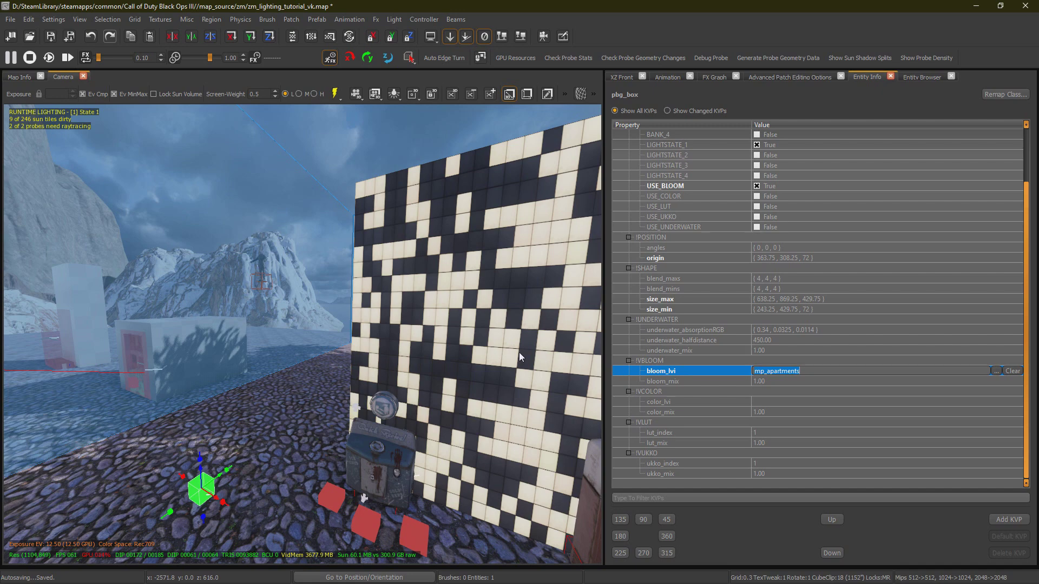
Delete the pbg_box from the map.
right_drag(520, 357, 453, 375)
key(Escape)
shift+click(310, 473)
key(BackSpace)
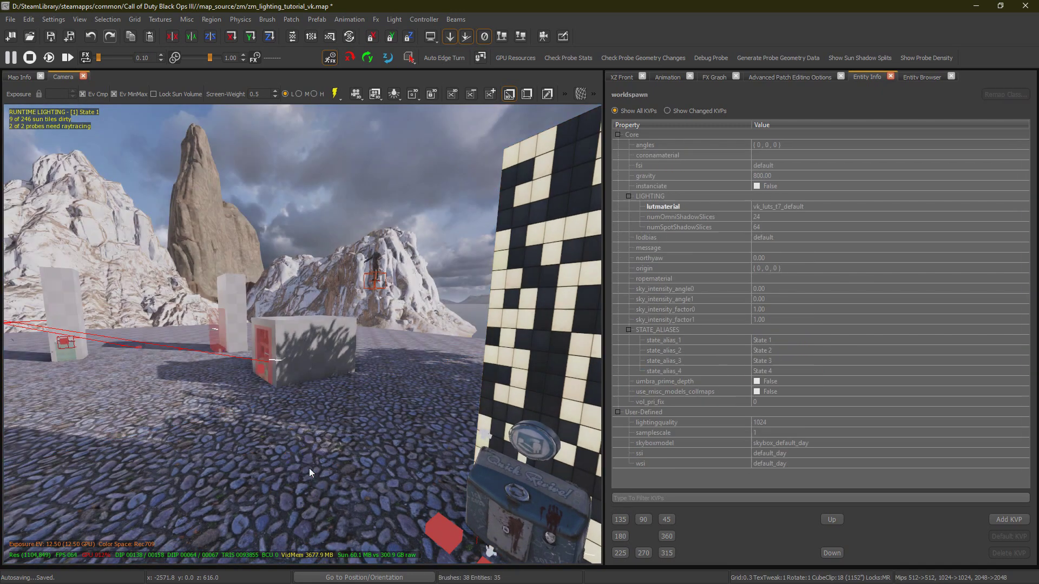
Add a vbloom key with the value mp_apartments to worldspawn and check the bloom around the map.
right_drag(342, 441, 297, 230)
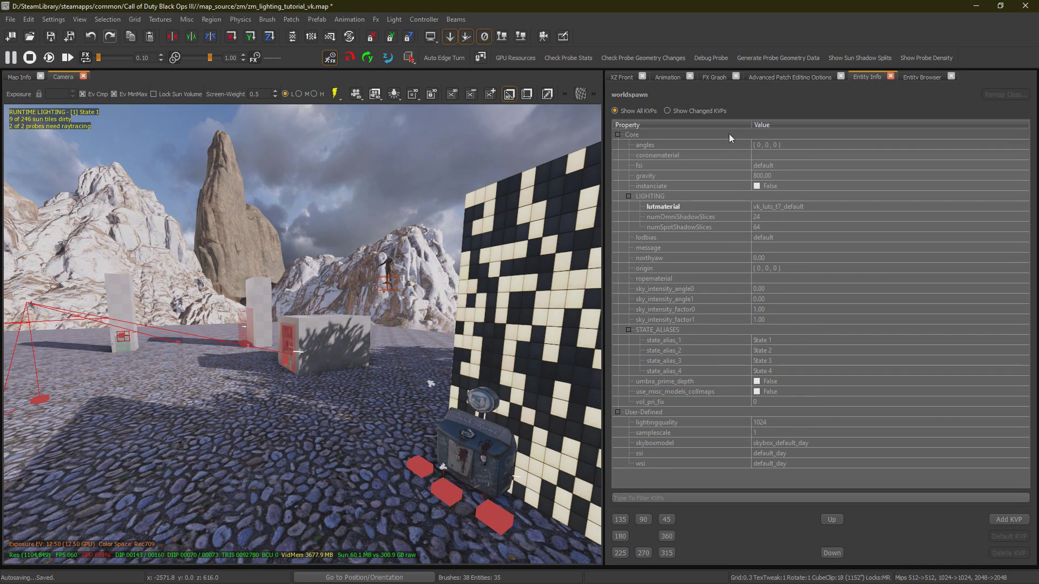
click(1009, 521)
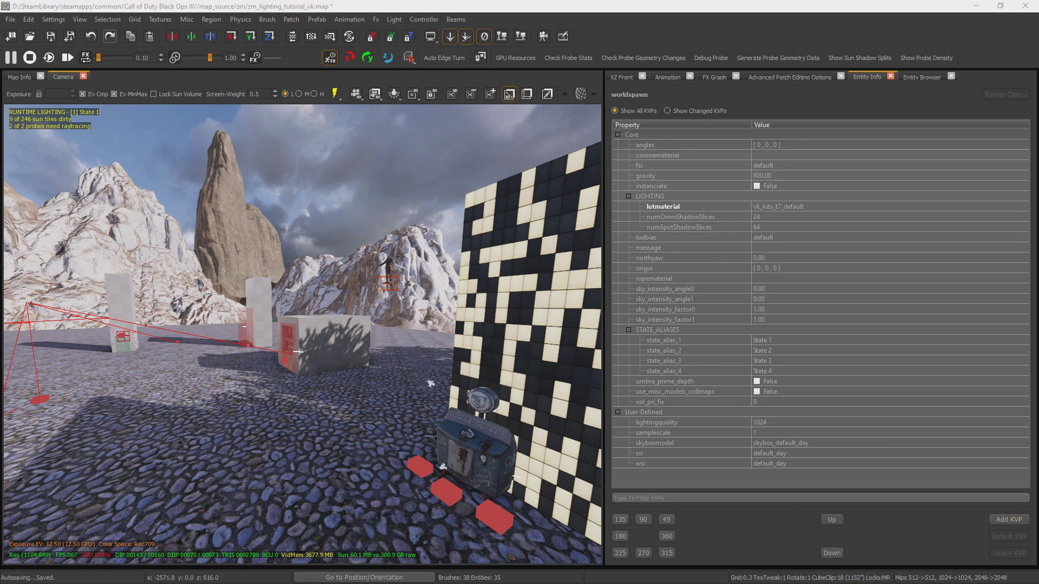
text(vbloom)
key(Tab)
key(ctrl+v)
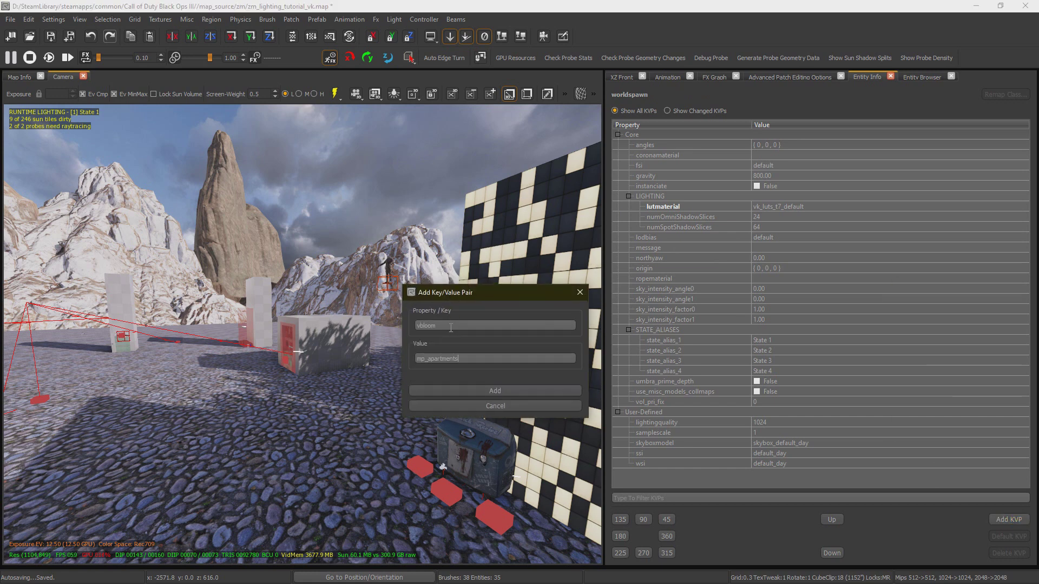
key(Return)
right_drag(450, 327, 587, 327)
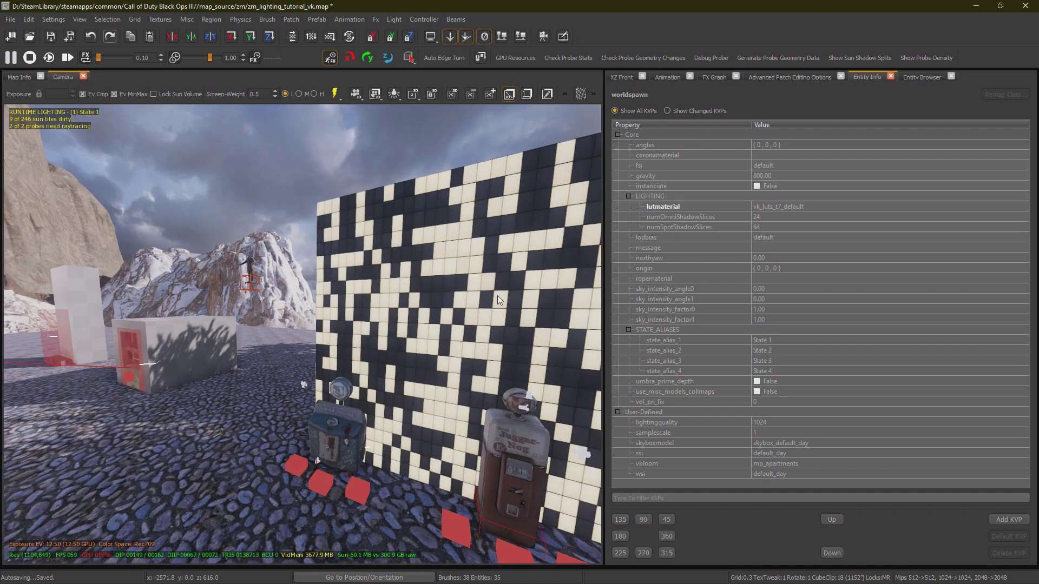
right_drag(398, 343, 430, 294)
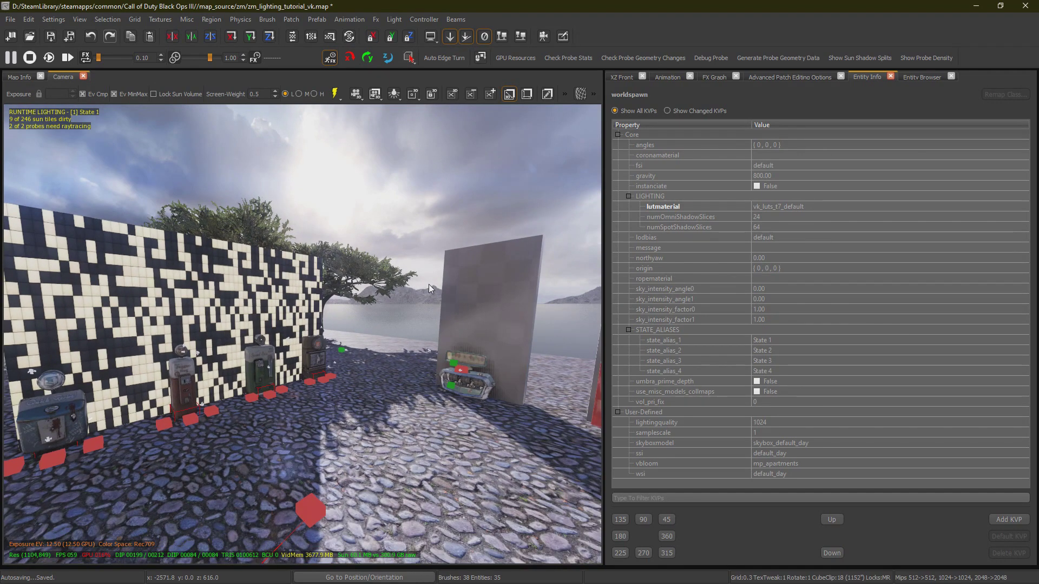
right_drag(439, 289, 301, 289)
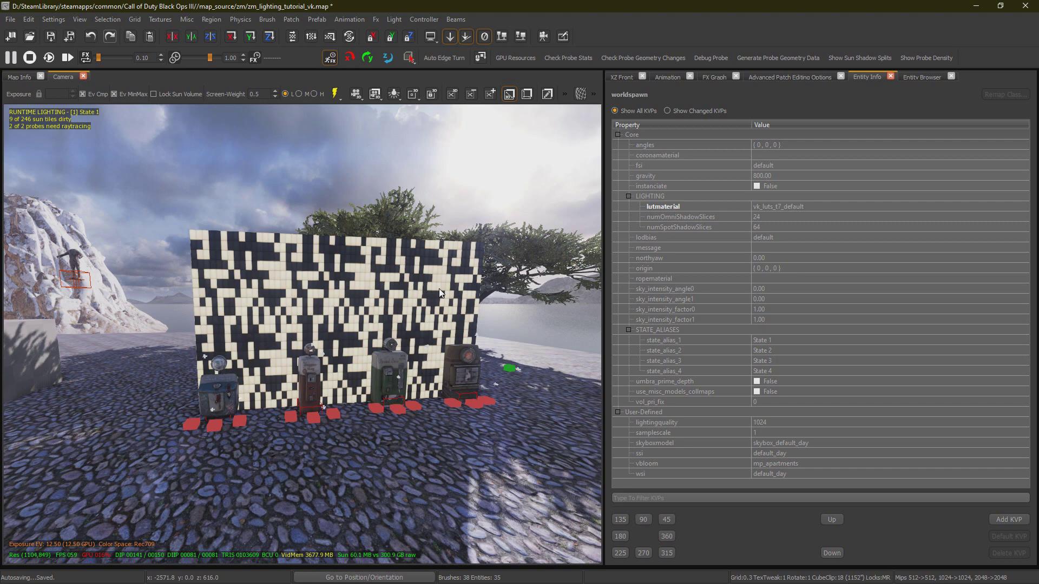